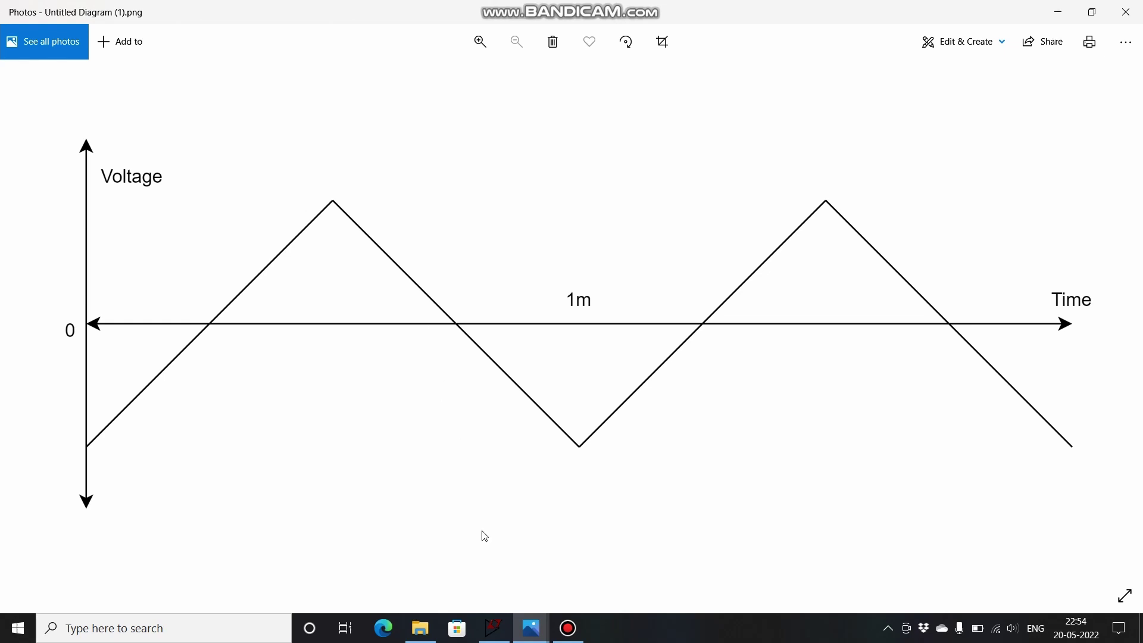
Make V1 a PULSE source with -5 V initial and 5 V on voltage
left_click(503, 536)
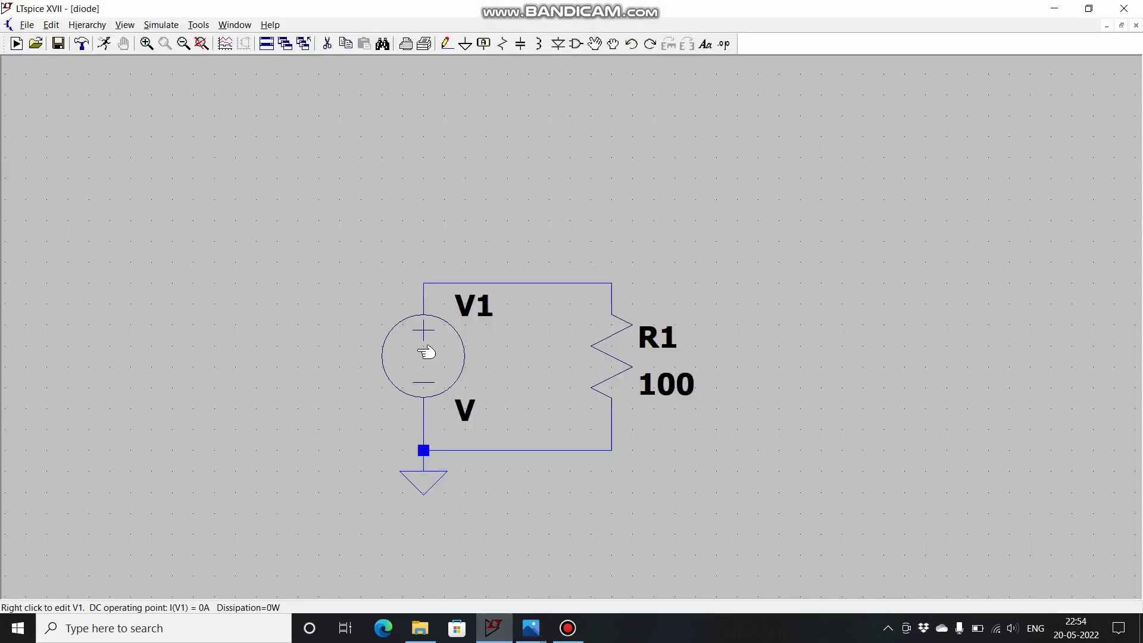
right_click(426, 352)
left_click(661, 335)
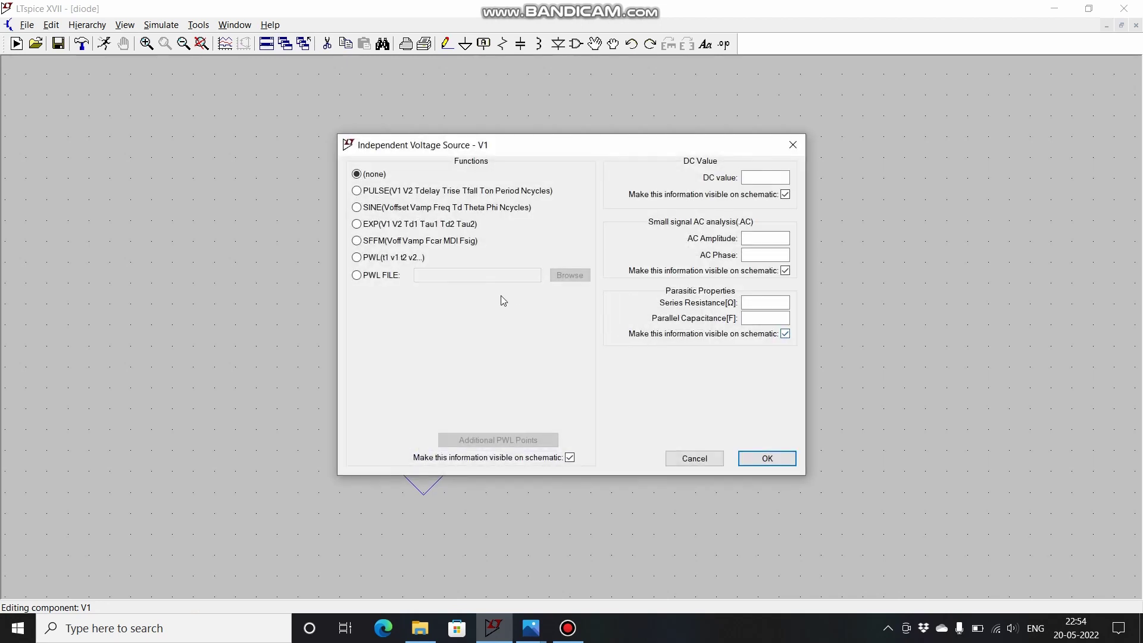
left_click(390, 191)
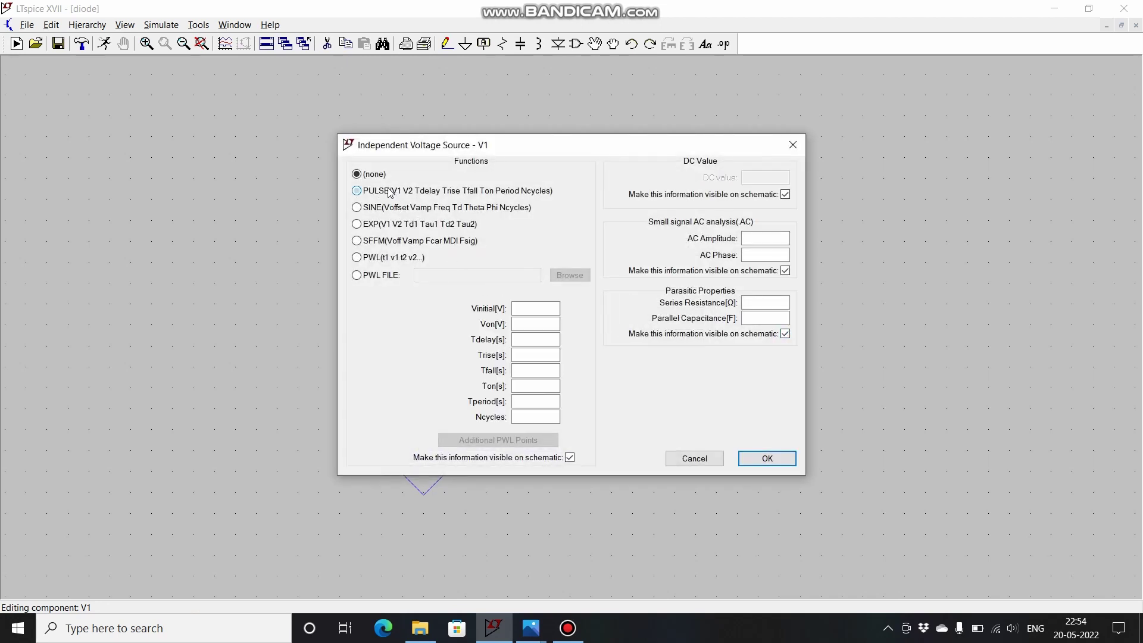
left_click(530, 310)
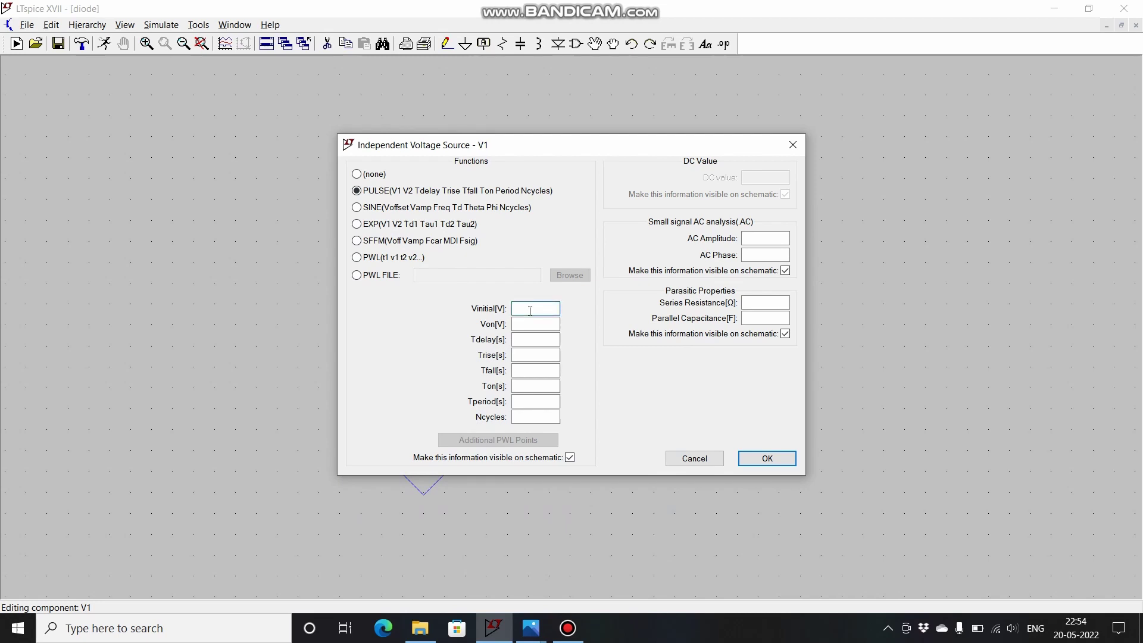
type("-5")
left_click(536, 324)
type("5")
Set the pulse to 0 delay, 0.5m rise and fall, 0 on-time, and 1m period
left_click(536, 339)
type("0")
left_click(535, 355)
type("0.5m")
left_click(535, 370)
type("0.5m")
left_click(536, 385)
type("0")
left_click(536, 401)
type("1m")
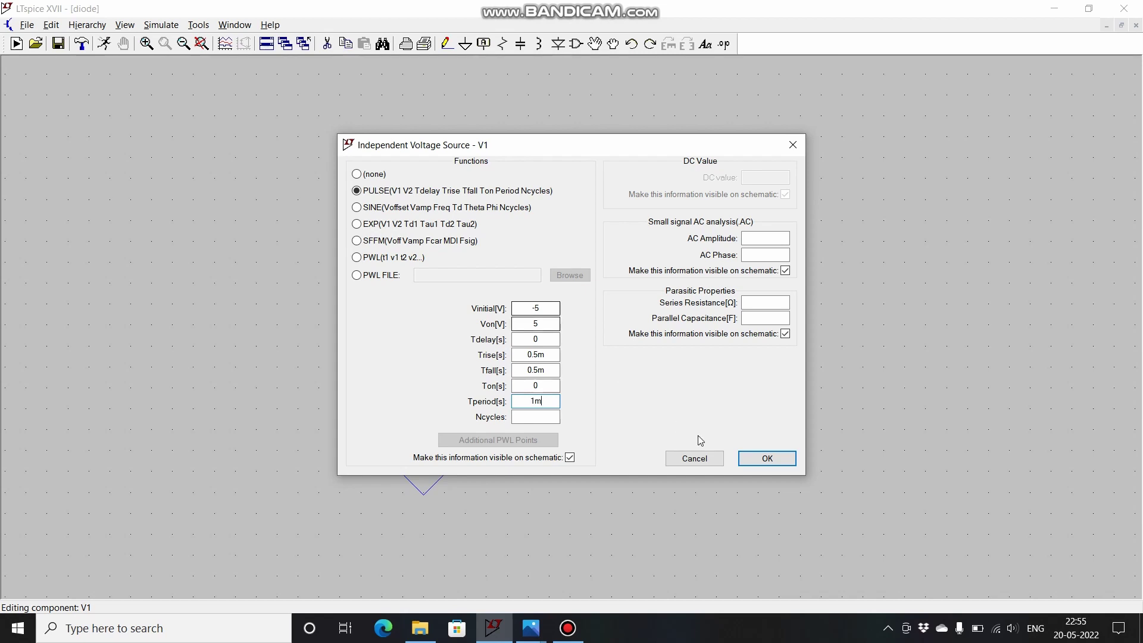
Apply the pulse, run a 10m transient, and plot V(n001) as a ±5 V triangle wave
left_click(760, 459)
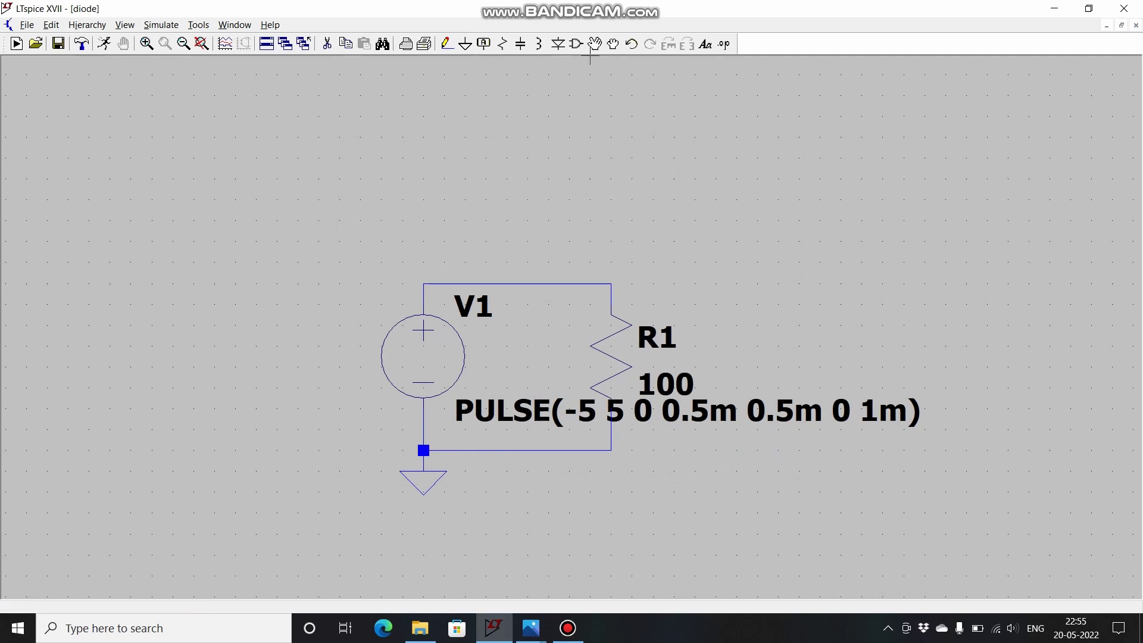
left_click_drag(503, 408, 136, 420)
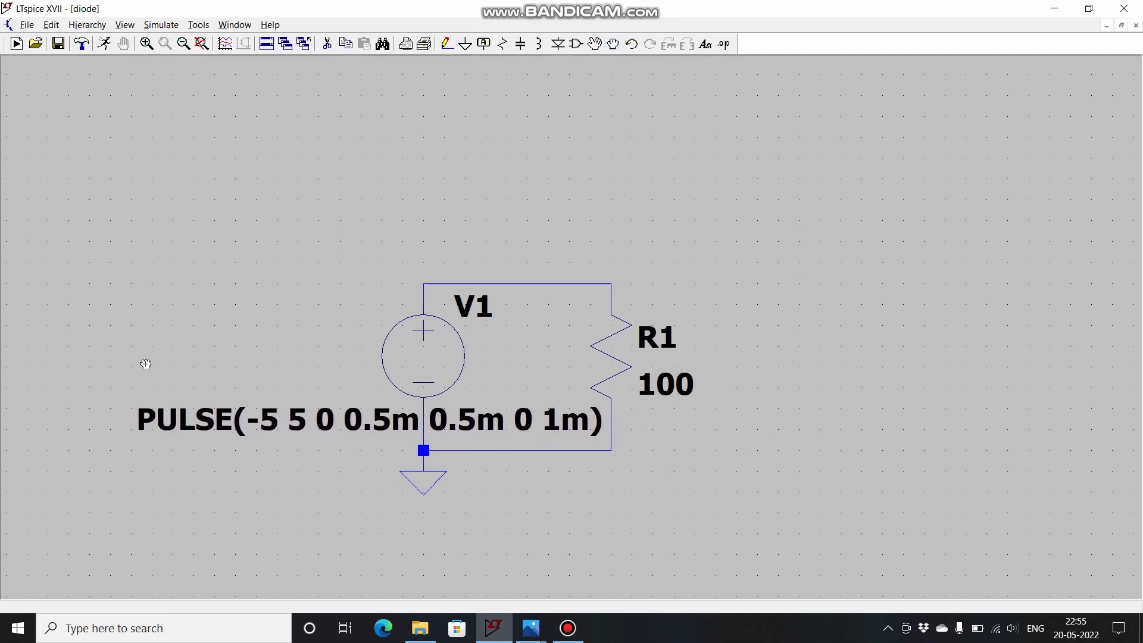
left_click(104, 43)
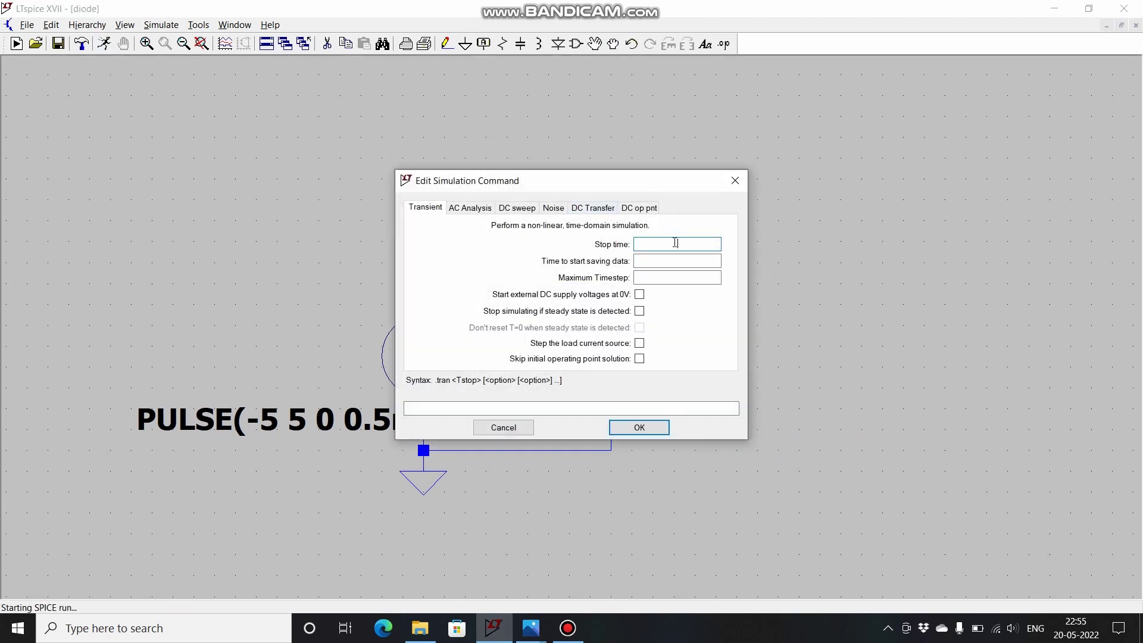
type("10m")
left_click(654, 425)
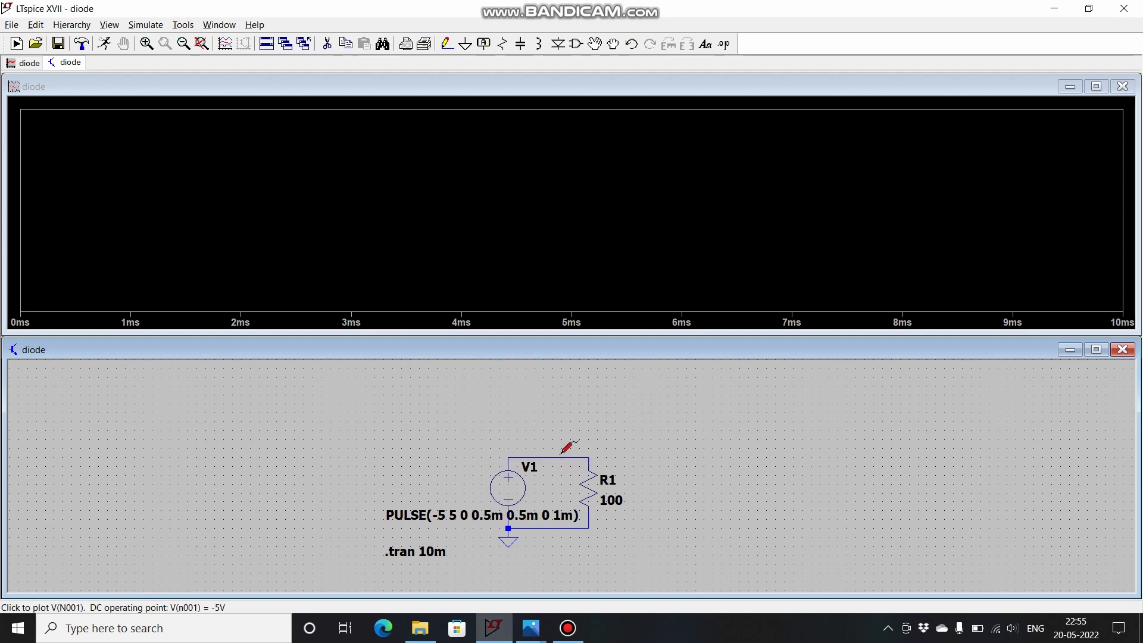
left_click(560, 456)
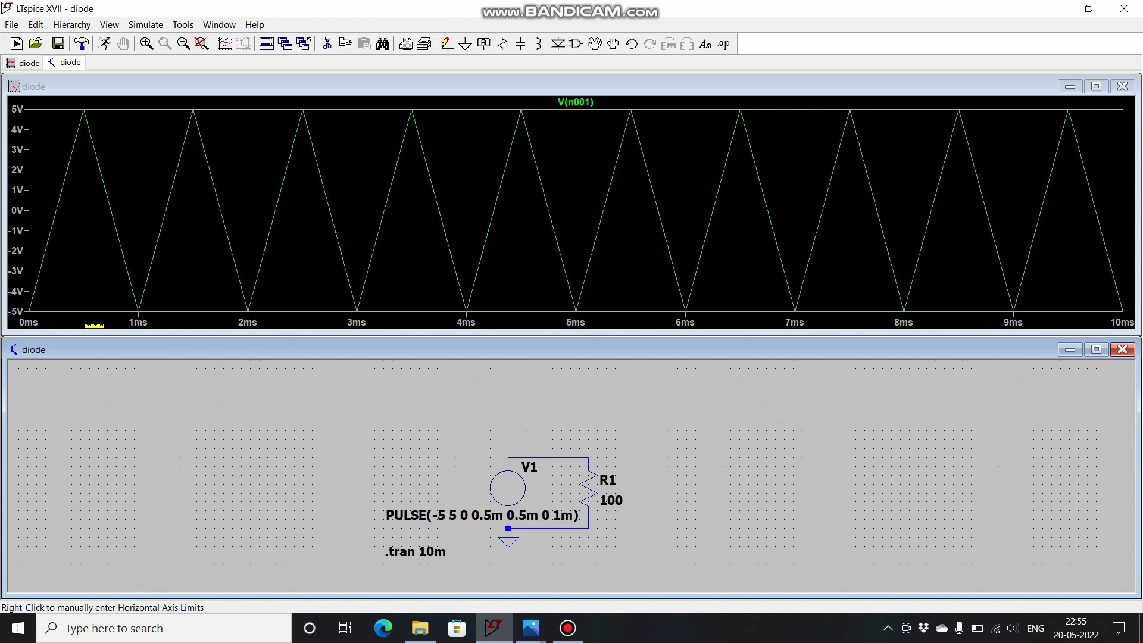
left_click(140, 322)
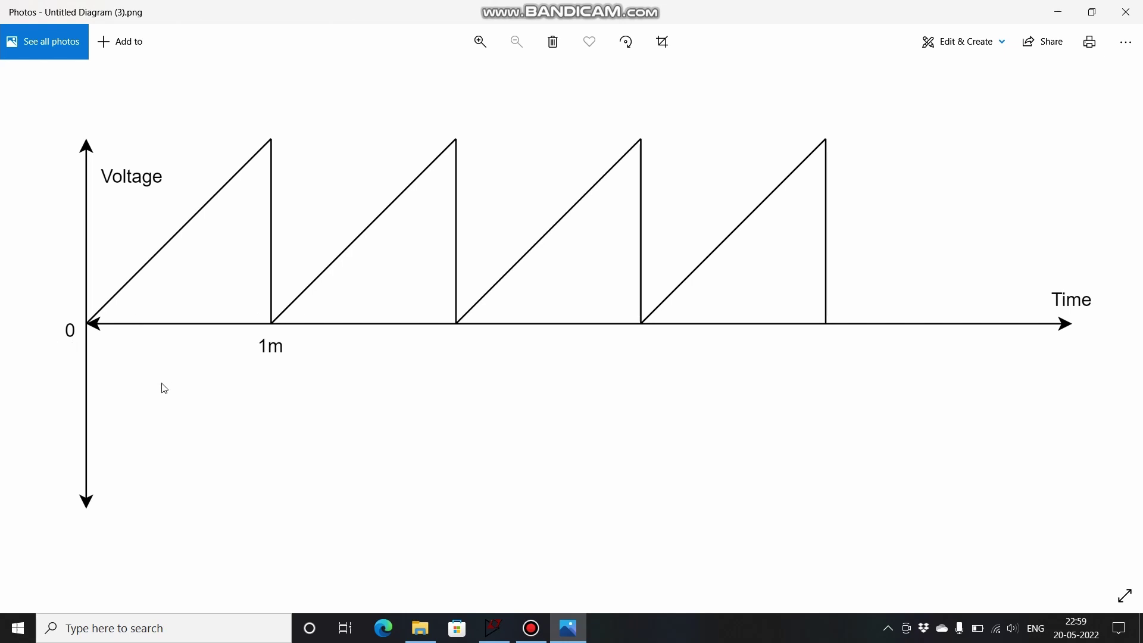
Change V1 to PULSE(0 5 0 1m 0 0 1m): 0 V initial, 1m rise, 0 fall
left_click(494, 628)
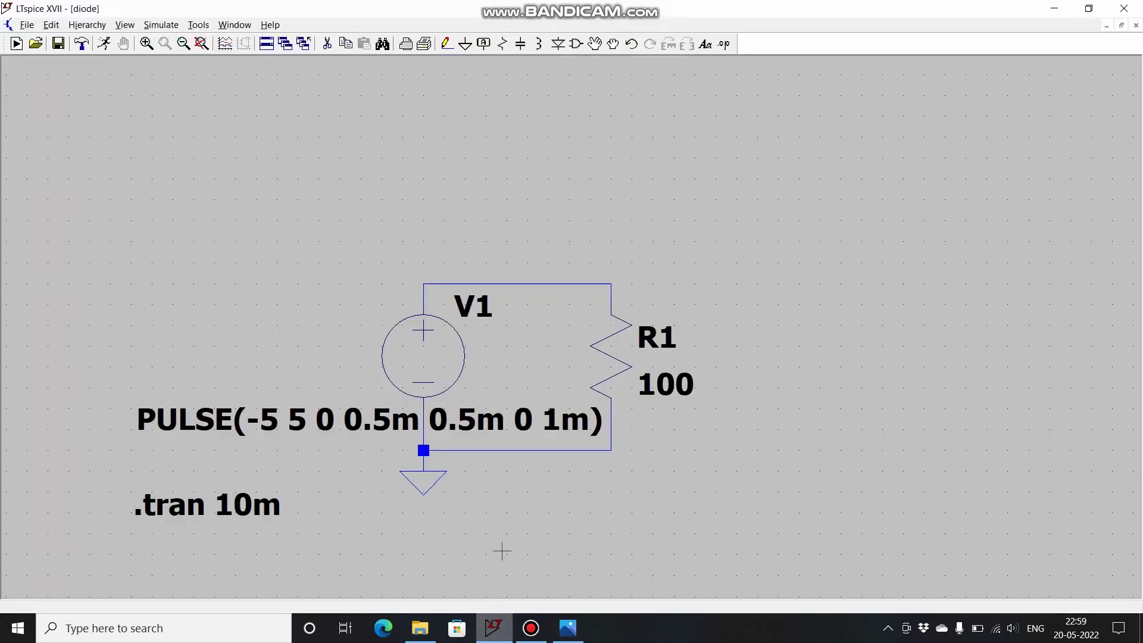
right_click(428, 360)
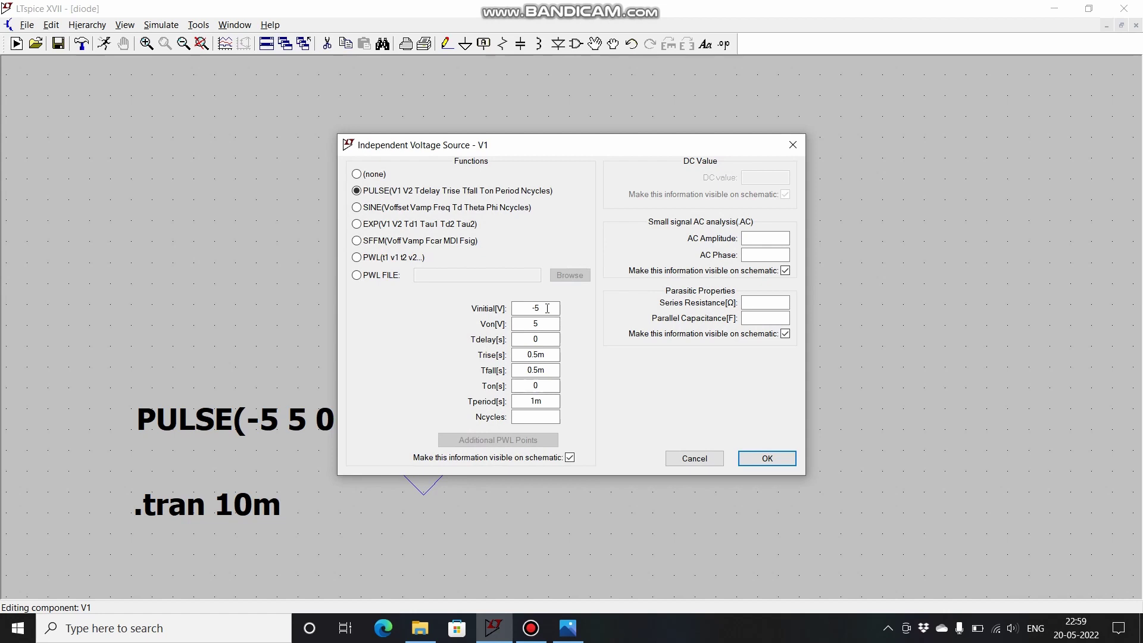
double_click(528, 310)
type("0")
left_click(551, 339)
left_click(550, 354)
key("BackSpace")
key("BackSpace")
key("BackSpace")
key("BackSpace")
type("1m")
key("Tab")
type("0")
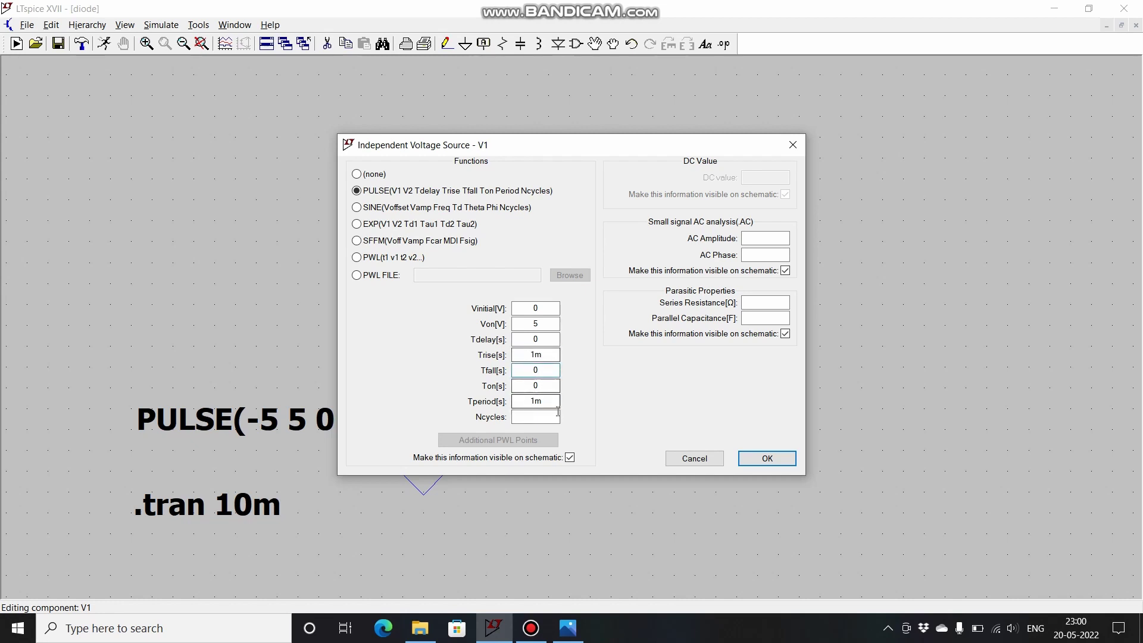
left_click(767, 458)
Rerun the simulation and probe the top wire to plot the 0–5 V sawtooth
left_click(104, 44)
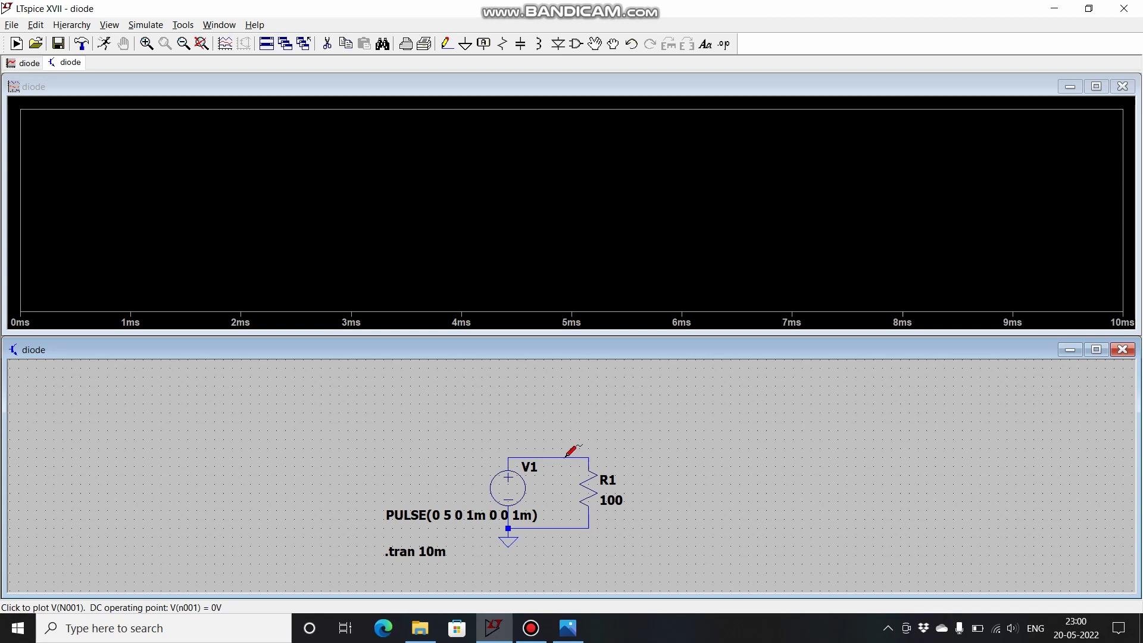
left_click(566, 457)
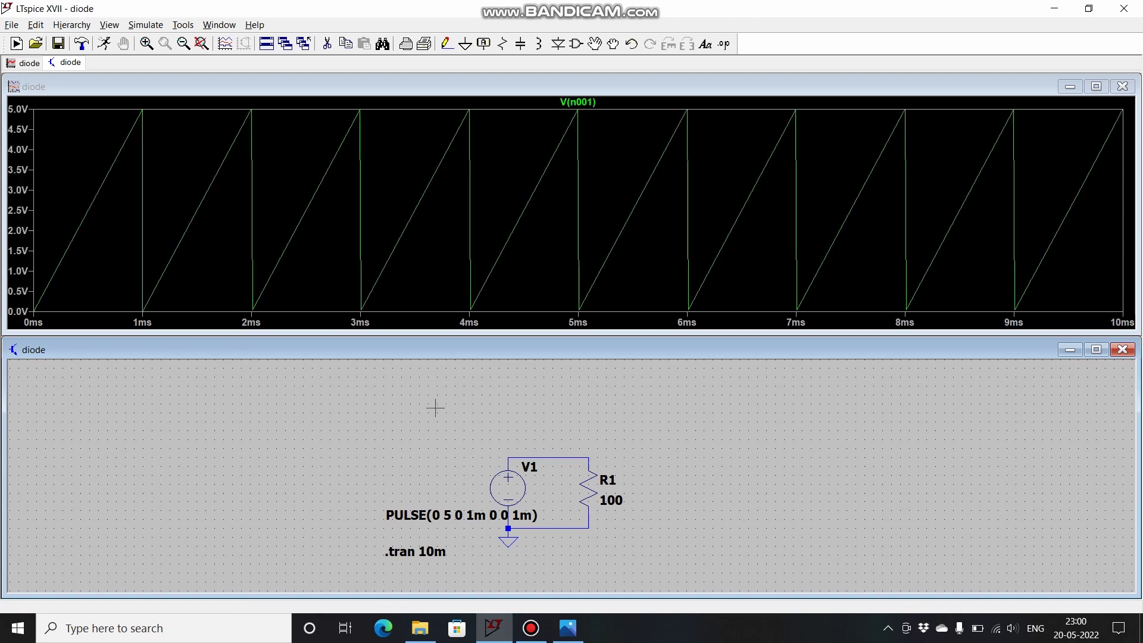